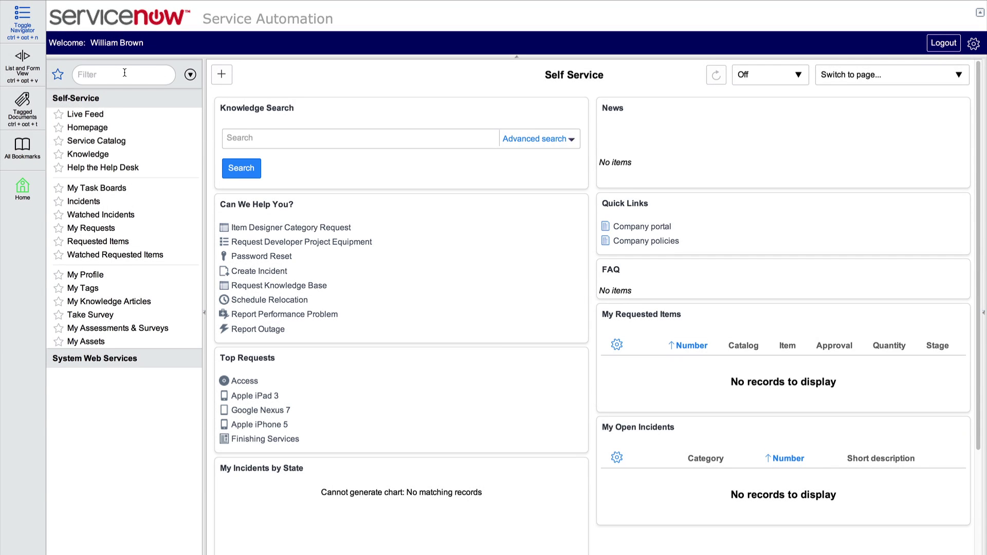
Filter the navigator to 'system web' and open the Outbound SOAP Message list
left_click(122, 74)
type("system web")
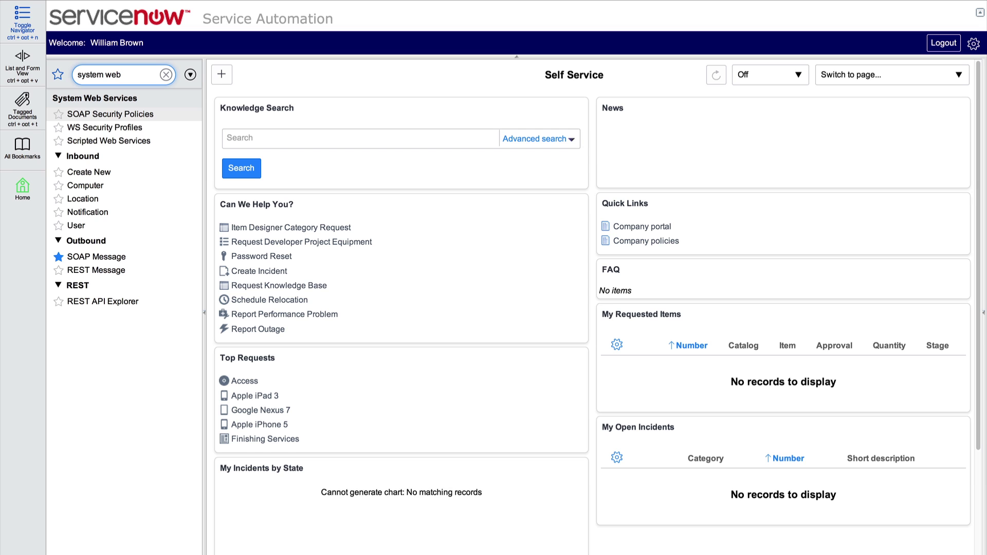
left_click(81, 259)
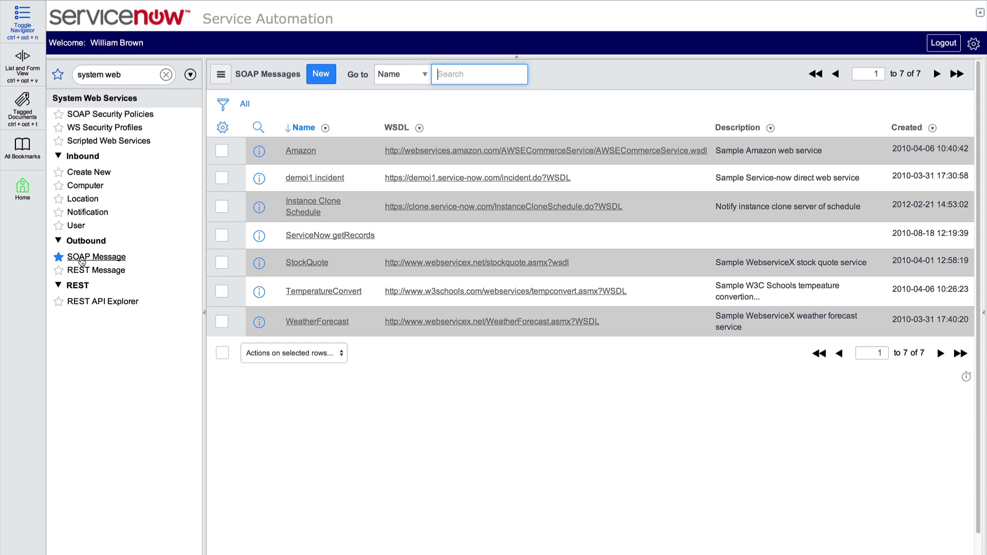
Open the Amazon SOAP message, enable Download WSDL, and view its raw WSDL XML
left_click(298, 151)
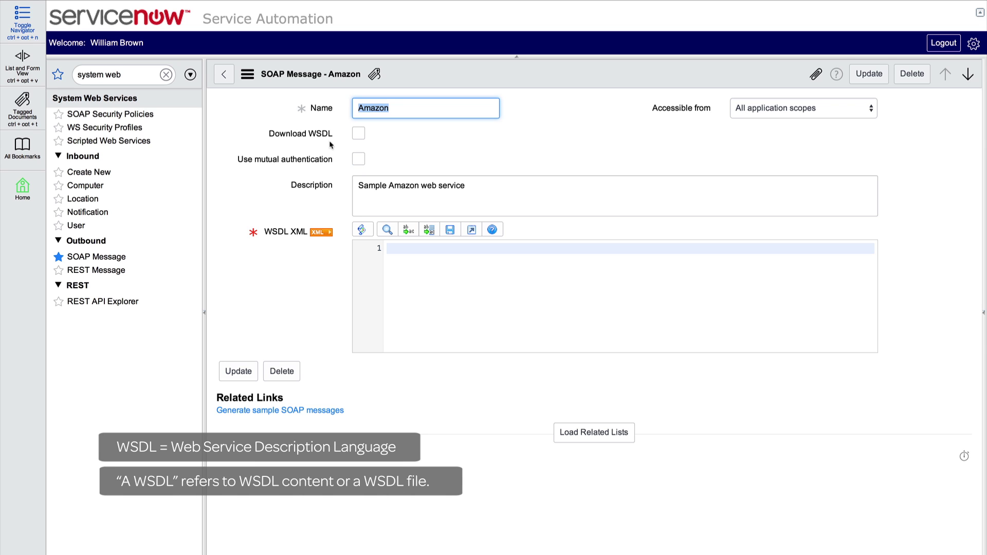
left_click(358, 133)
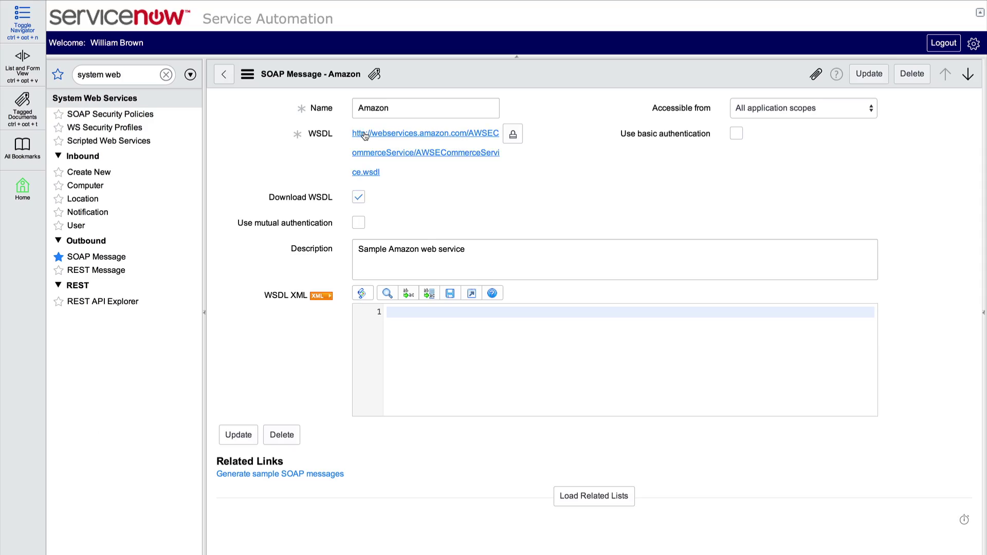
left_click(365, 135)
scroll(364, 135, "down", 10)
scroll(364, 135, "up", 15)
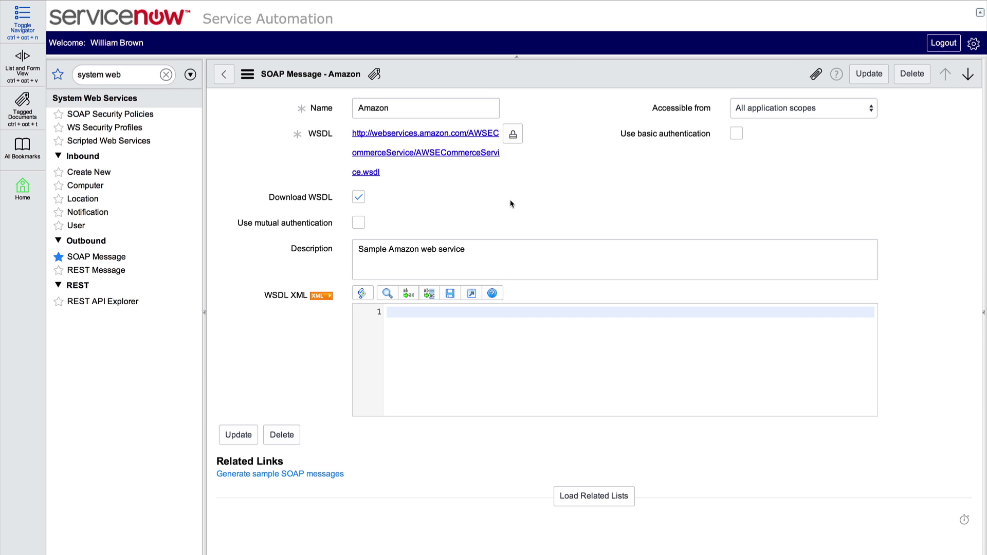
Toggle Use basic authentication on and back off, then return to the SOAP Message list
left_click(740, 132)
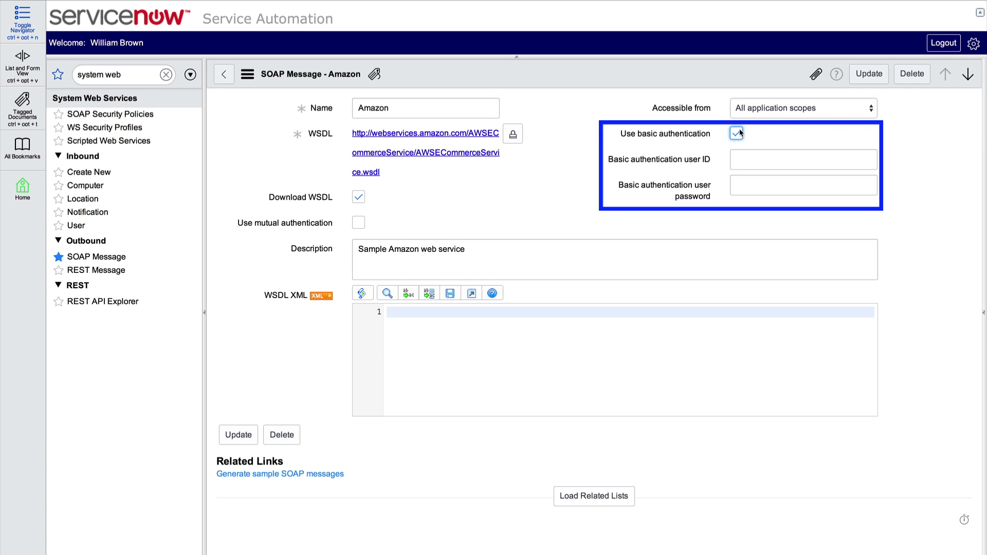
left_click(735, 133)
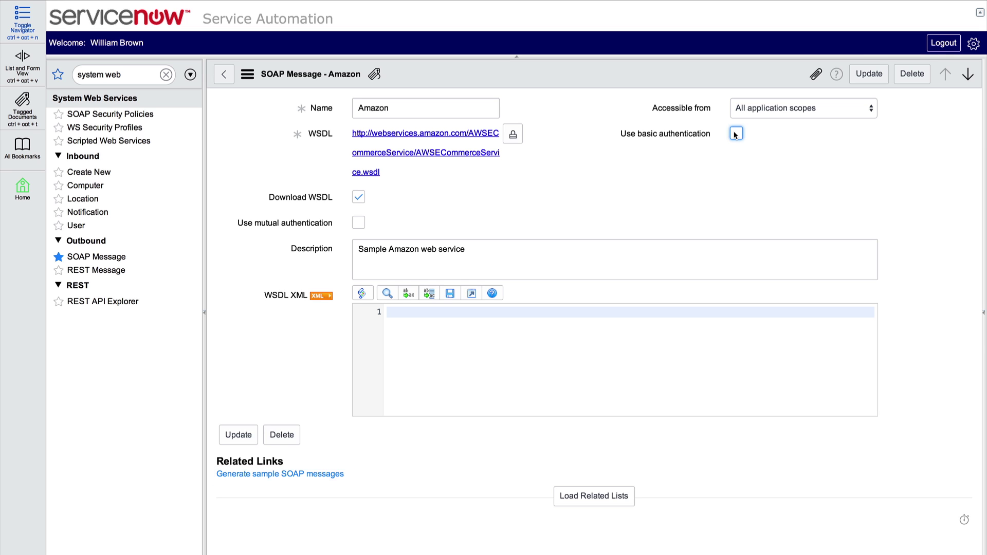
left_click(103, 258)
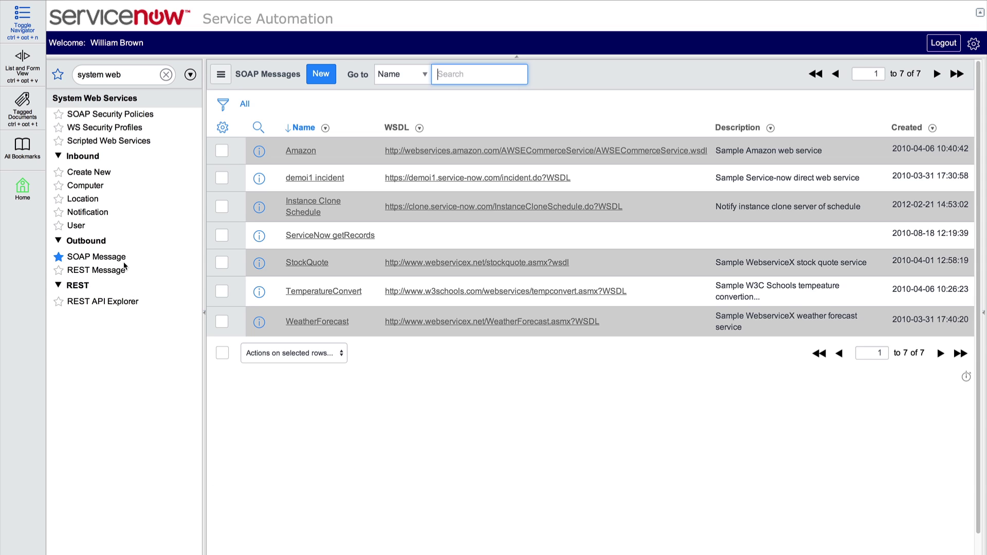
Start a new SOAP message named 'Demo Outbound SOAP' and copy the stock quote WSDL URL from the notes
left_click(321, 74)
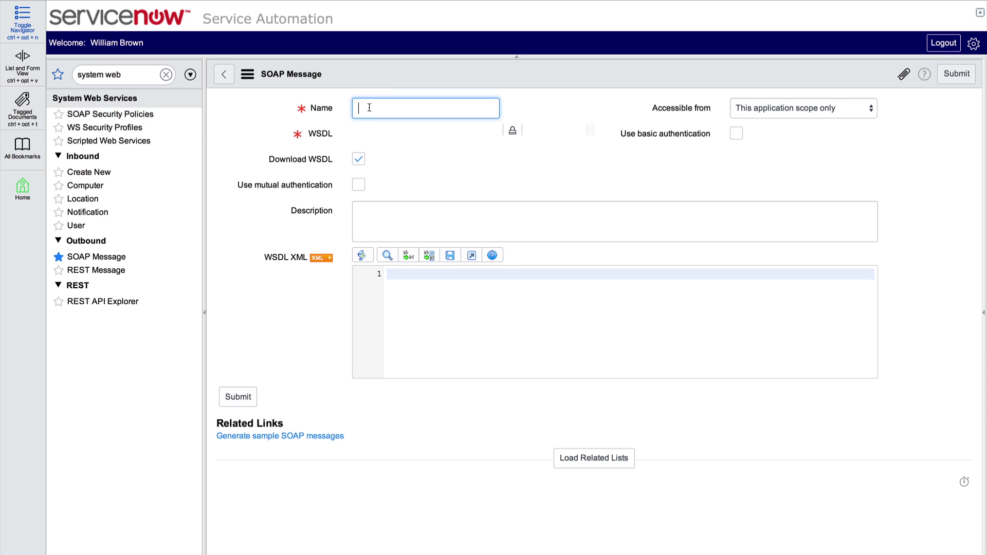
type("Demo Outbound SOAP")
key("super+Tab")
left_click_drag(796, 355, 516, 357)
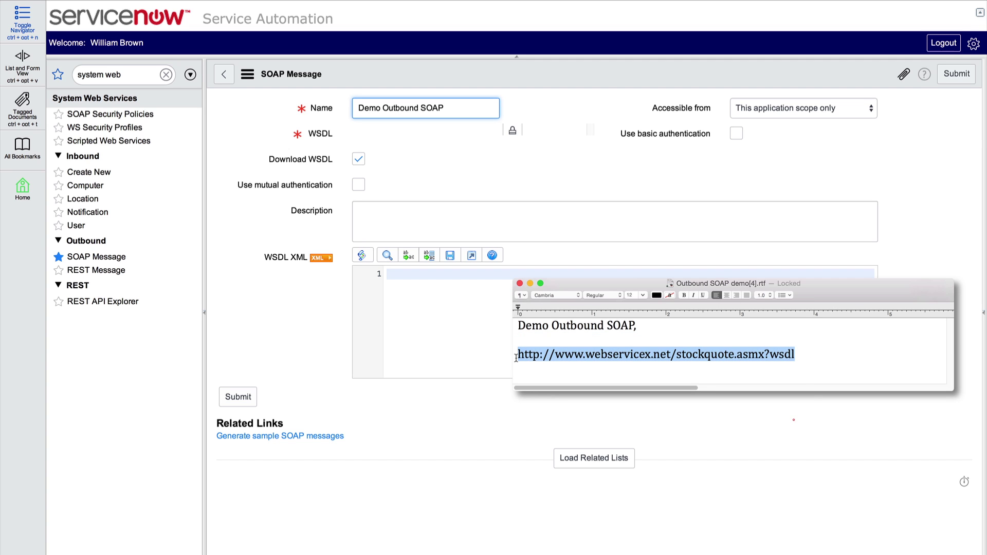
right_click(775, 354)
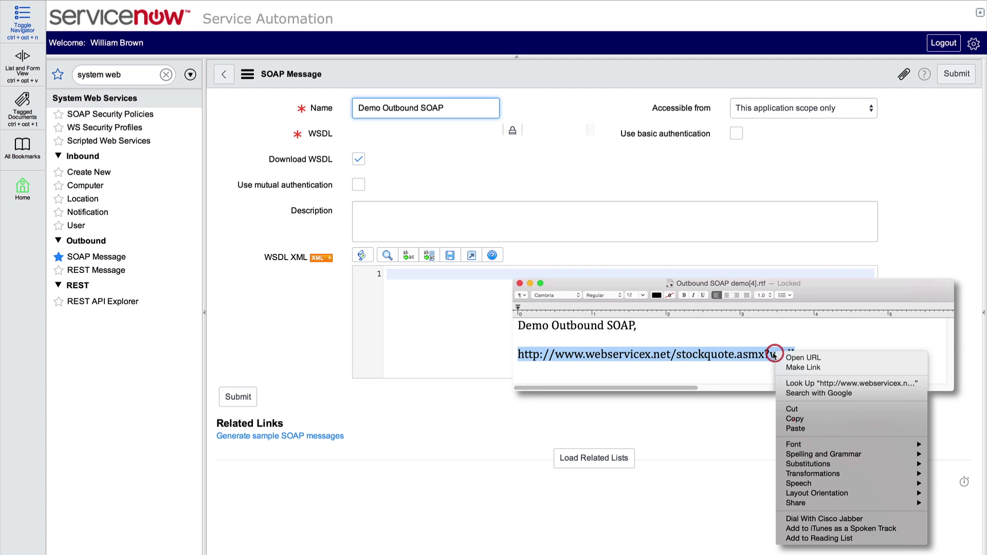
left_click(794, 419)
key("super+Tab")
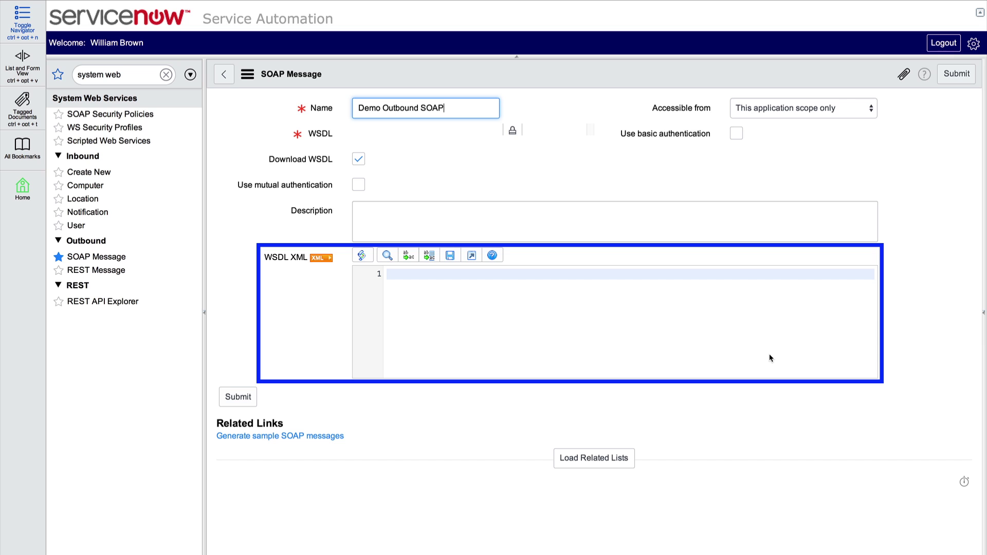
left_click(514, 133)
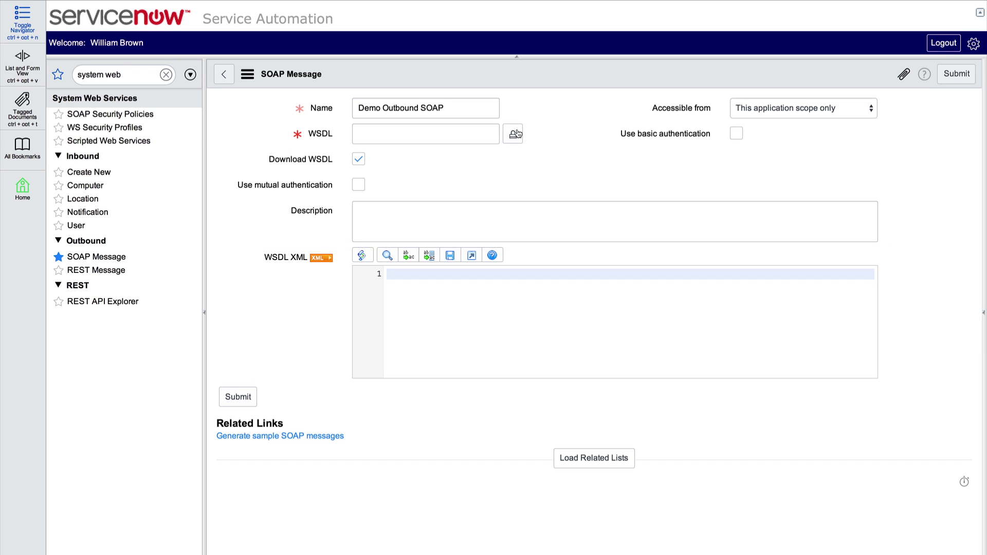
right_click(434, 137)
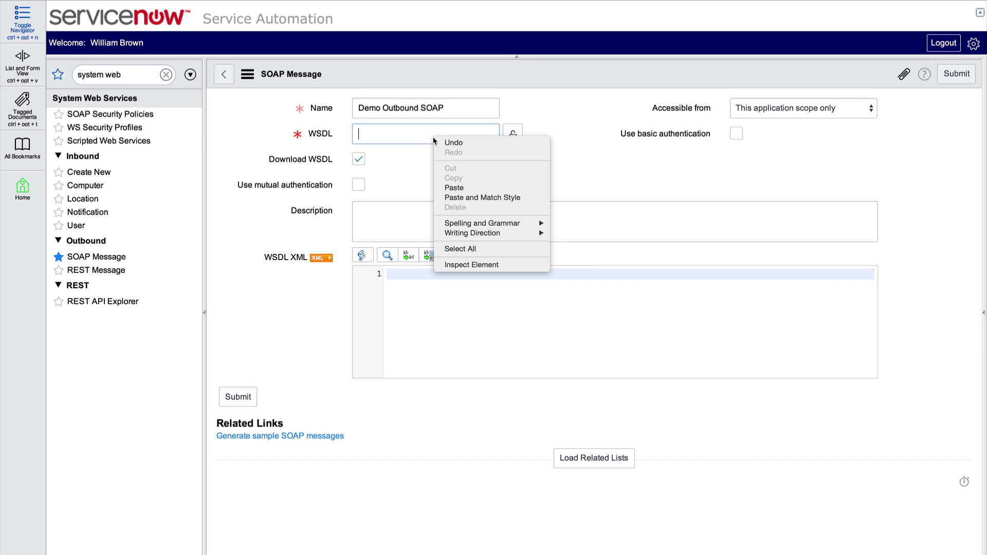
left_click(459, 188)
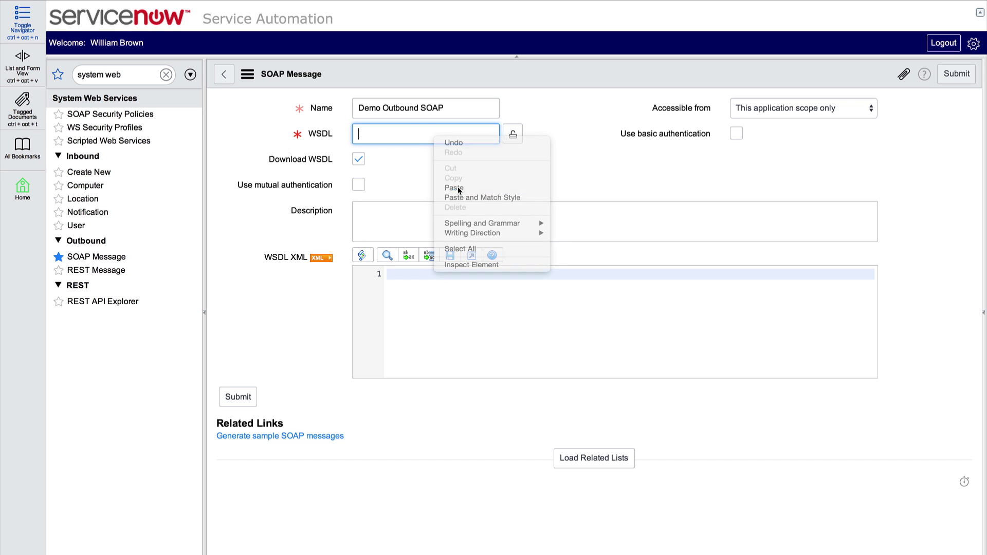
left_click(514, 135)
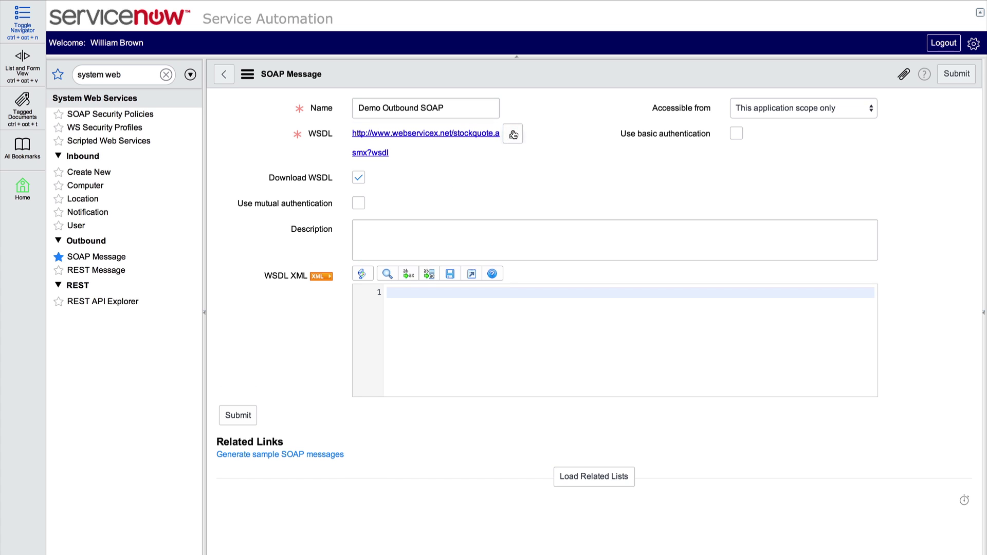
left_click(248, 75)
left_click(264, 82)
Generate sample SOAP messages, load the related lists, and open the StockQuoteSoap.GetQuote function
left_click(271, 454)
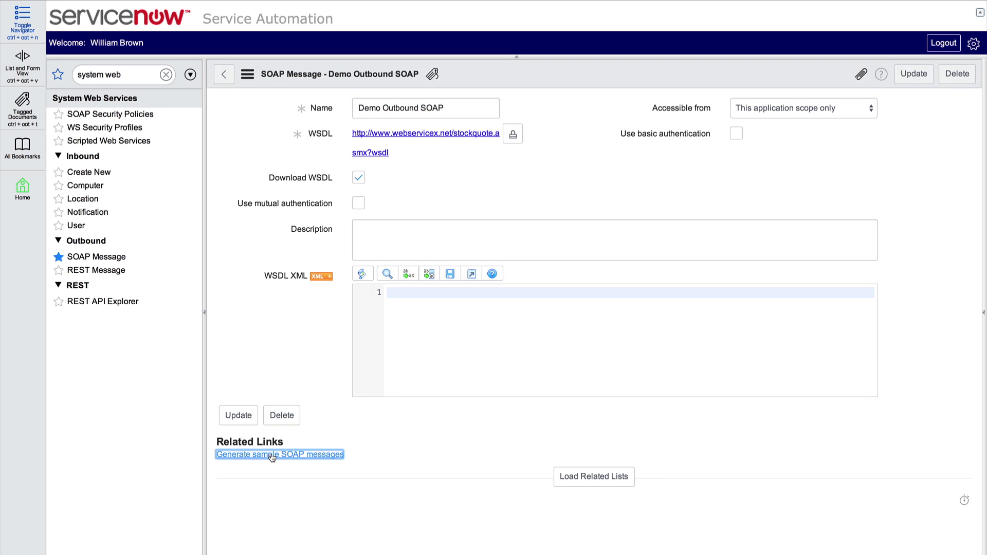
scroll(913, 415, "down", 3)
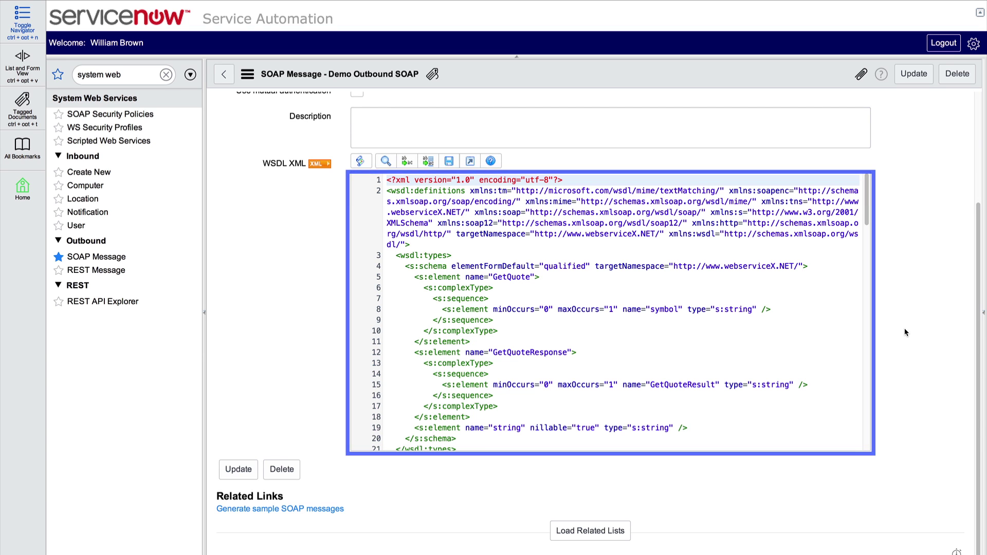
left_click(615, 530)
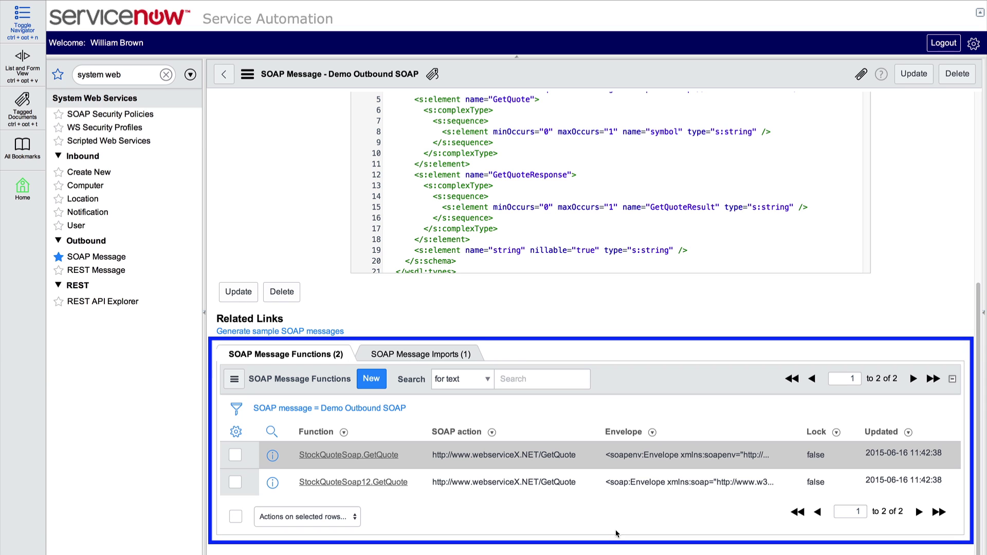
left_click(377, 457)
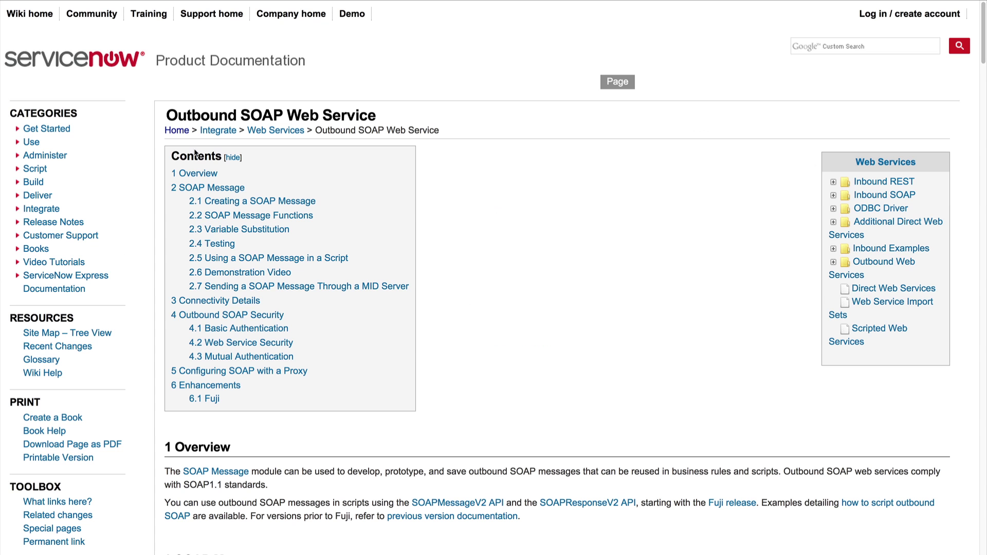
left_click(222, 314)
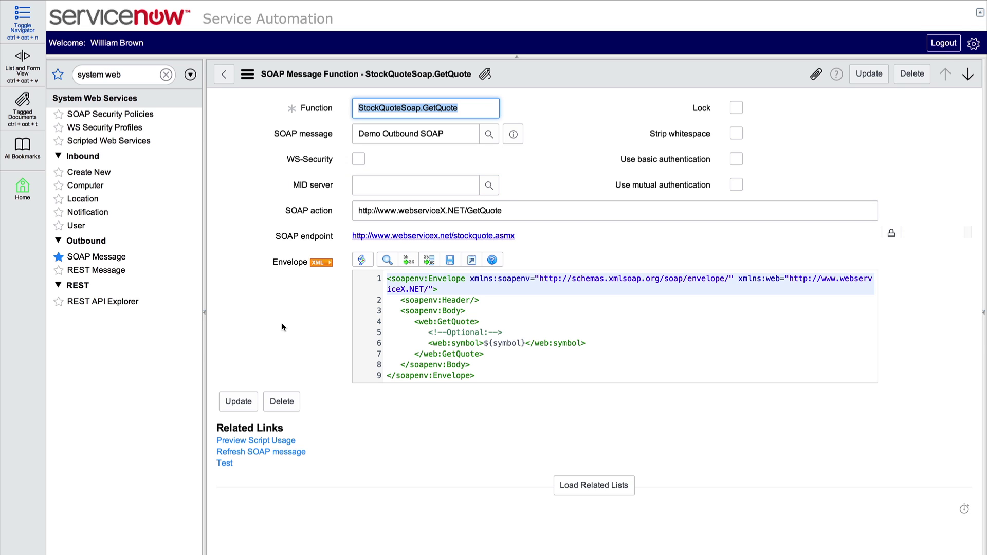
Pick Demo_MID from the MID Servers lookup for the GetQuote function
left_click(489, 188)
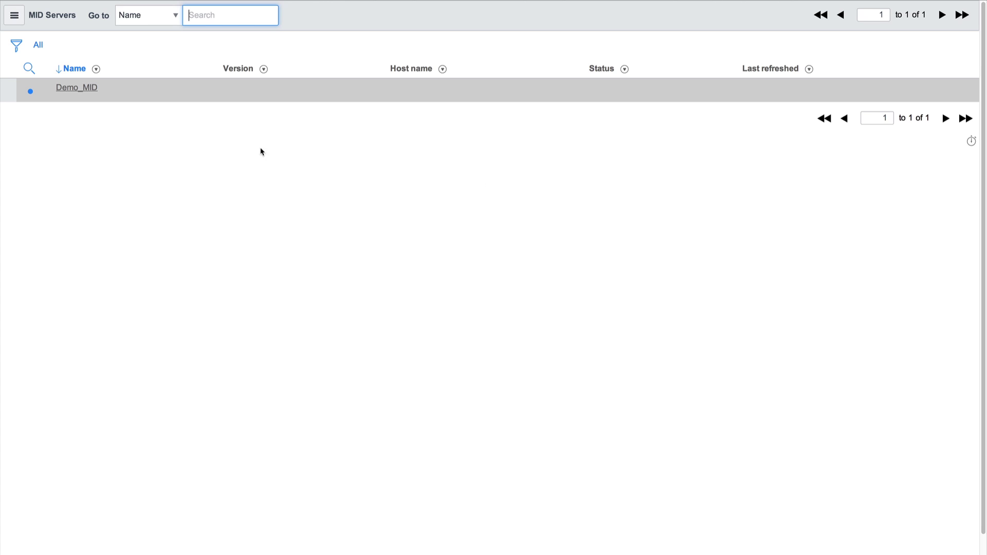
left_click(84, 88)
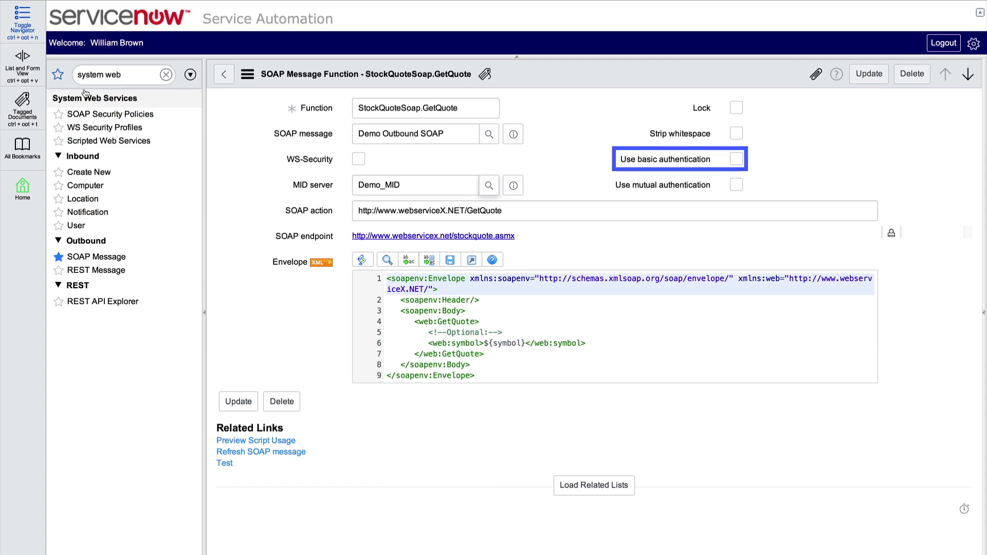
Toggle basic authentication on and off, then enable mutual authentication to reveal Protocol profile
left_click(738, 160)
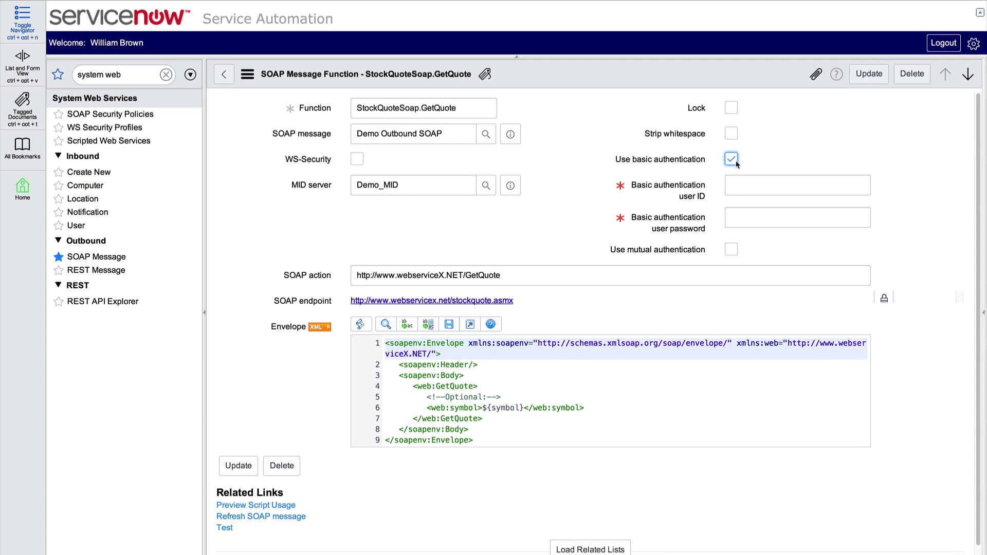
left_click(732, 161)
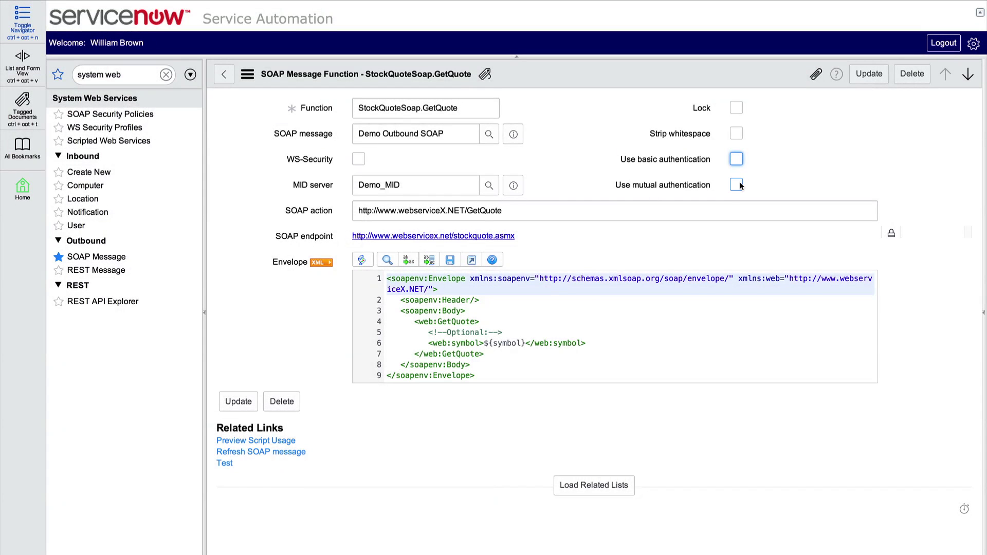
left_click(737, 185)
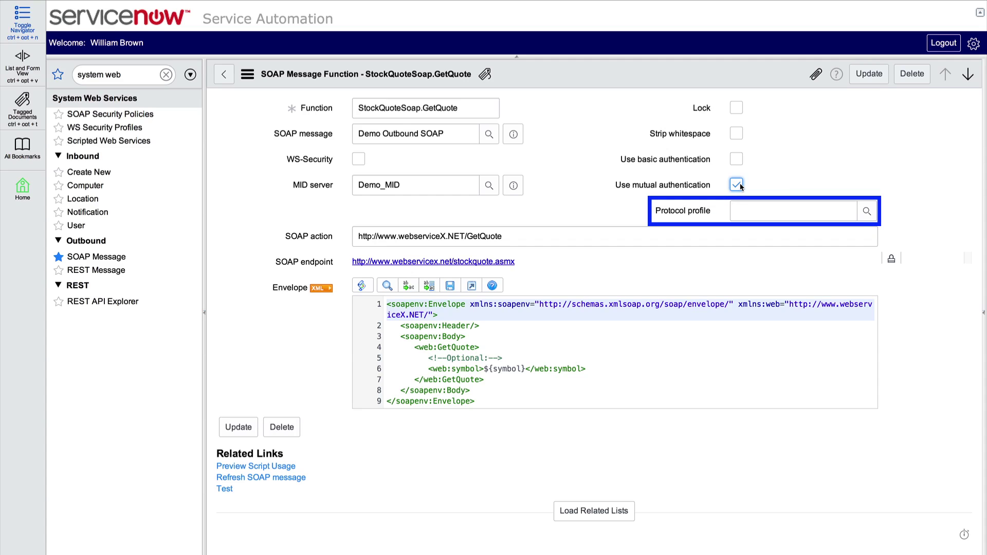
Turn mutual authentication off and load the GetQuote function's related lists
left_click(739, 185)
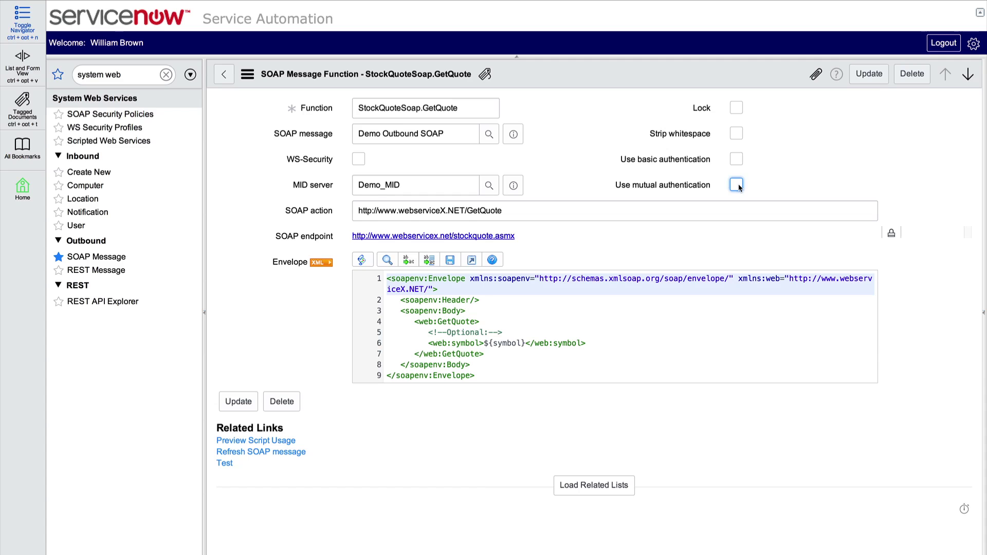
left_click(624, 493)
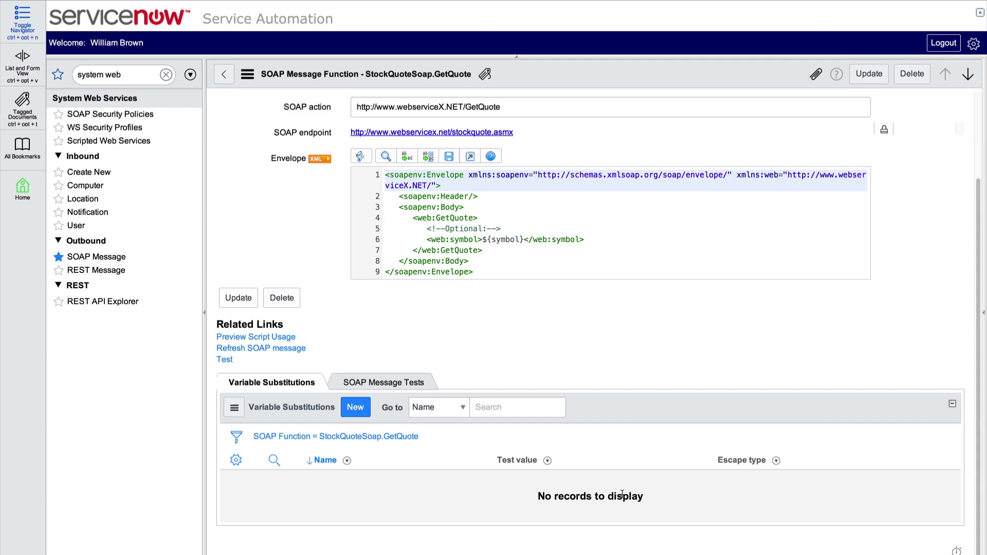
Add a variable substitution named 'symbol' with test value NOW and submit it
left_click(366, 414)
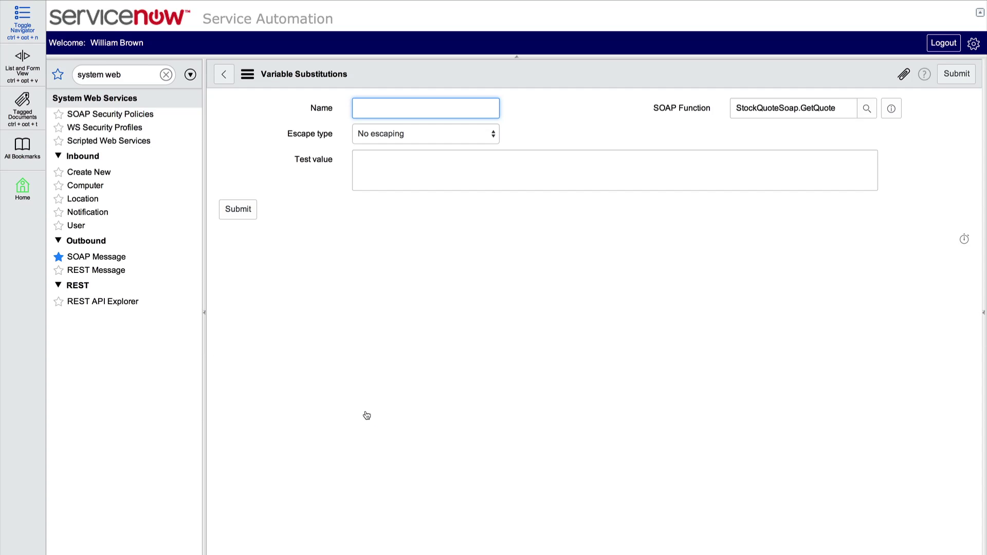
type("symbol")
left_click(395, 165)
type("NOW")
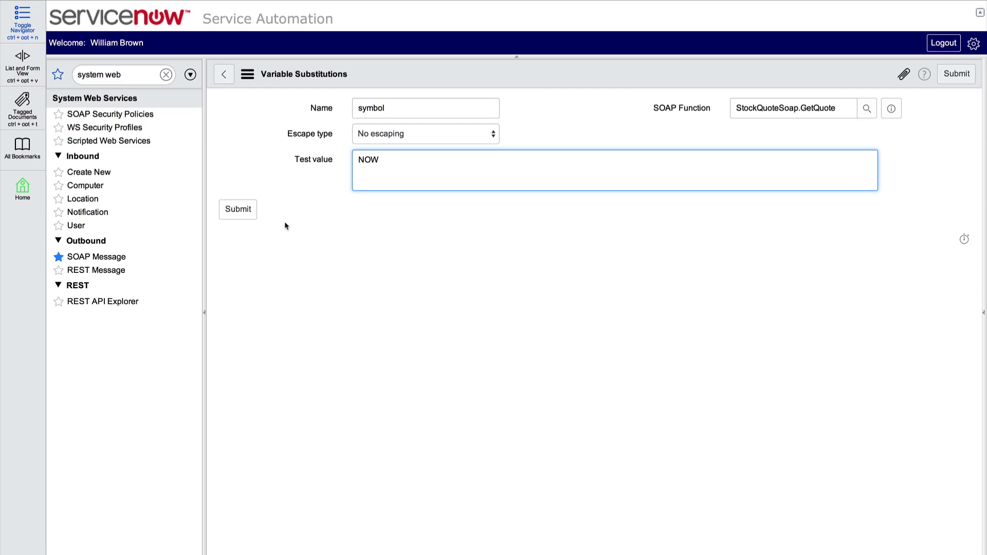
left_click(251, 218)
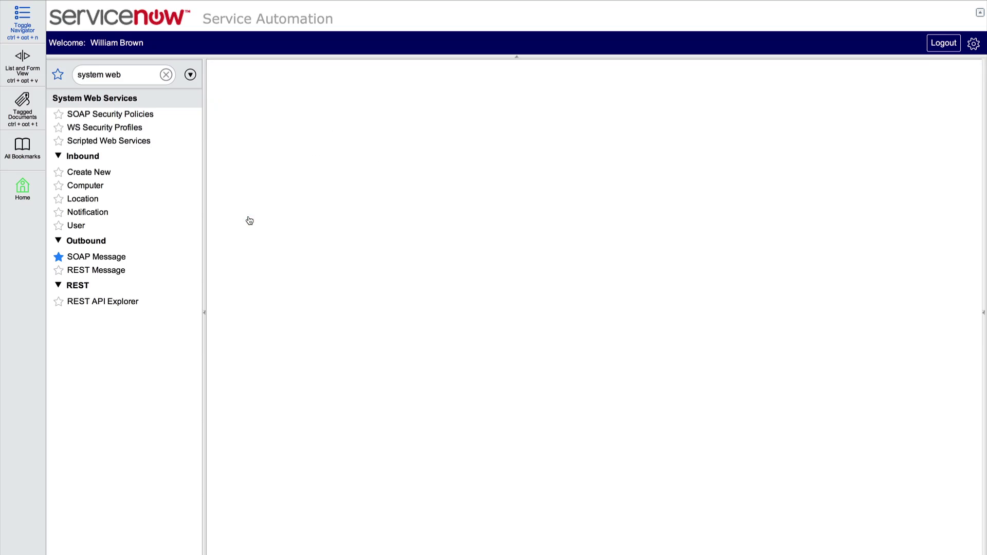
Test GetQuote with symbol NOW and open the status-200 response as a standalone XML document
left_click(224, 464)
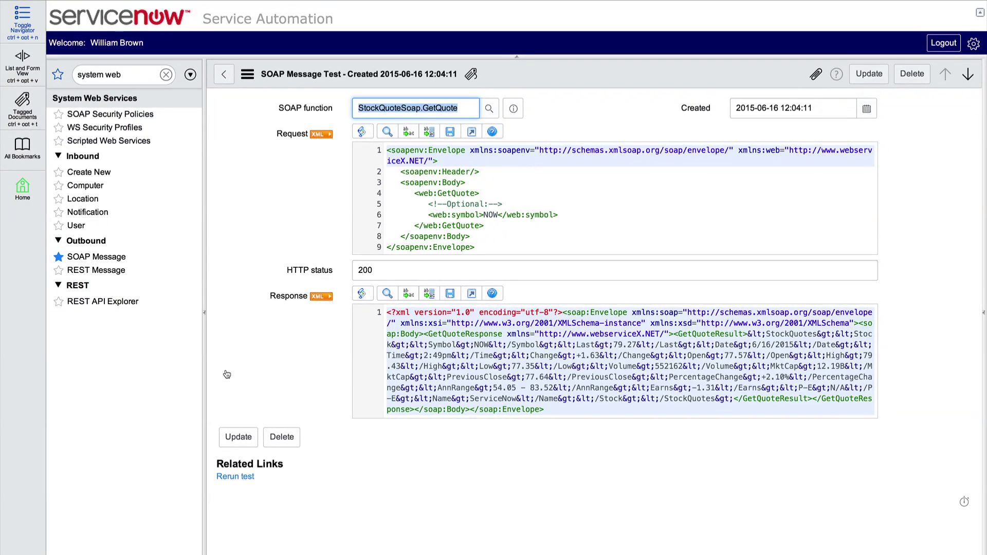
left_click(260, 314)
left_click(323, 296)
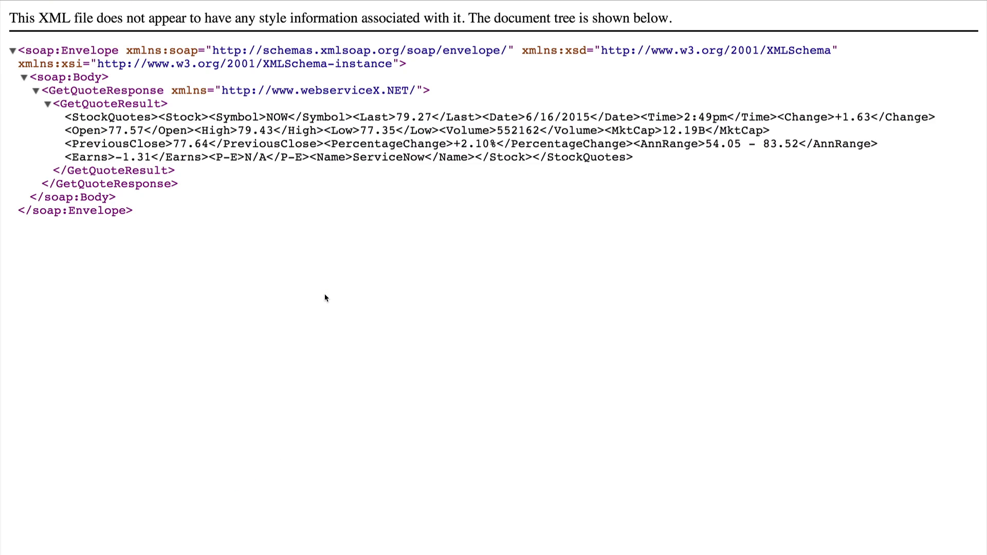
Find 'symbol' and 'last' (NOW, 79.27) in the response XML, then go back to ServiceNow
key("ctrl+f")
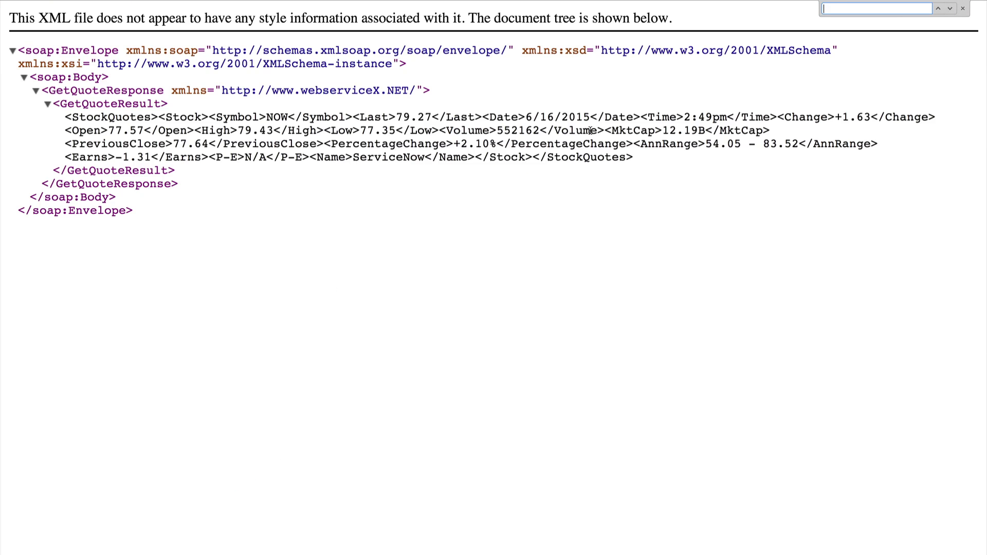
left_click(830, 8)
type("symbol")
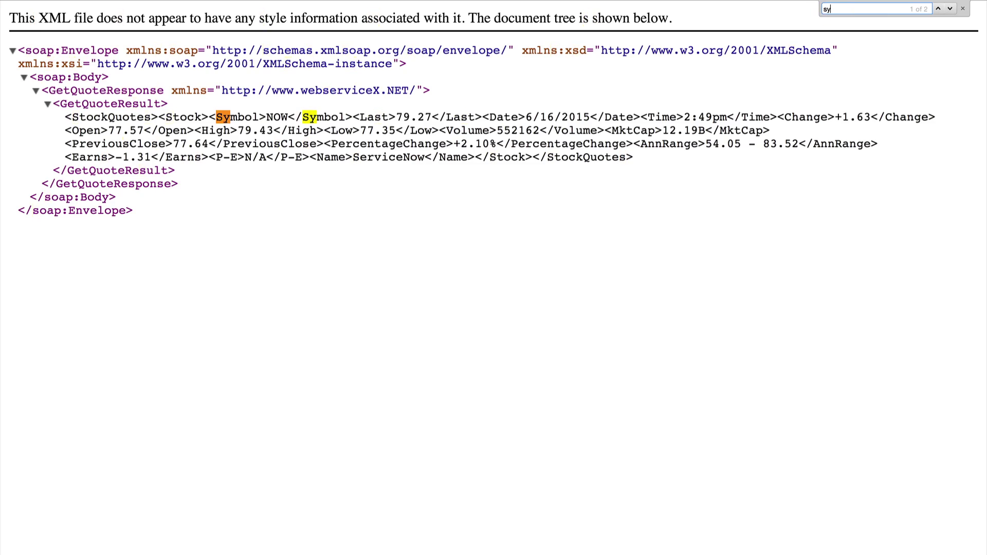
key("BackSpace")
key("BackSpace")
key("BackSpace")
key("BackSpace")
key("BackSpace")
key("BackSpace")
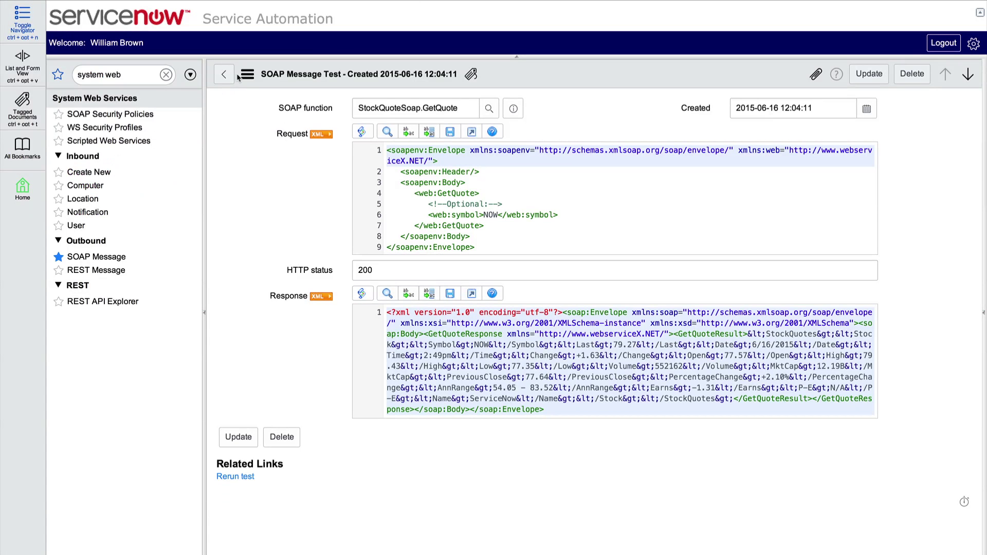
left_click(224, 75)
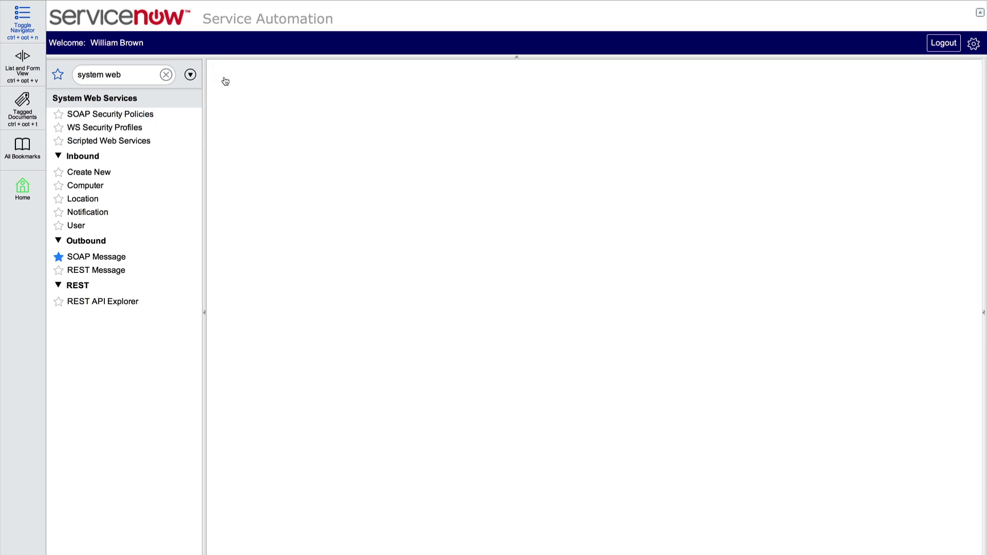
Preview StockQuoteSoap.GetQuote's script usage from Demo Outbound SOAP, enlarging the script box to show everything
scroll(230, 172, "down", 3)
scroll(230, 171, "down", 1)
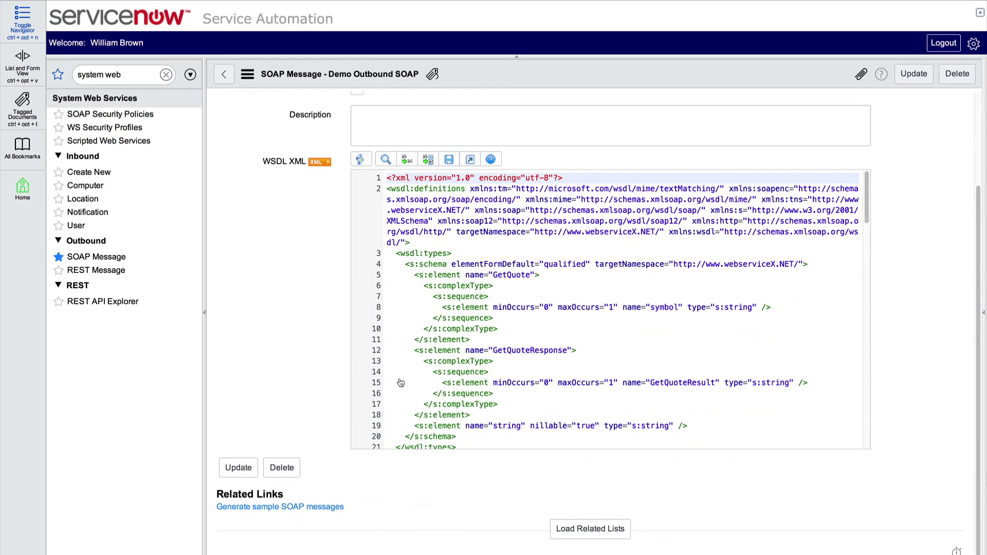
left_click(621, 530)
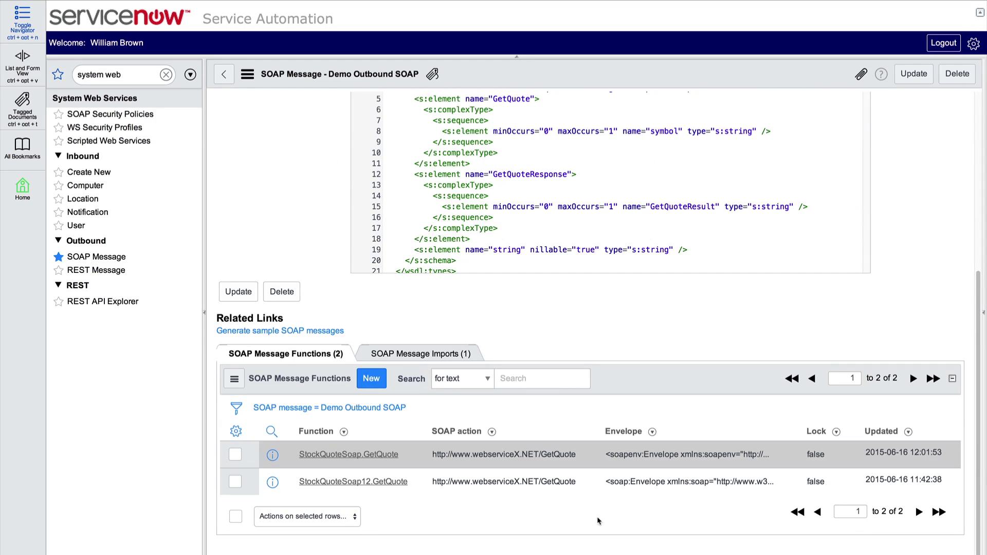
left_click(391, 455)
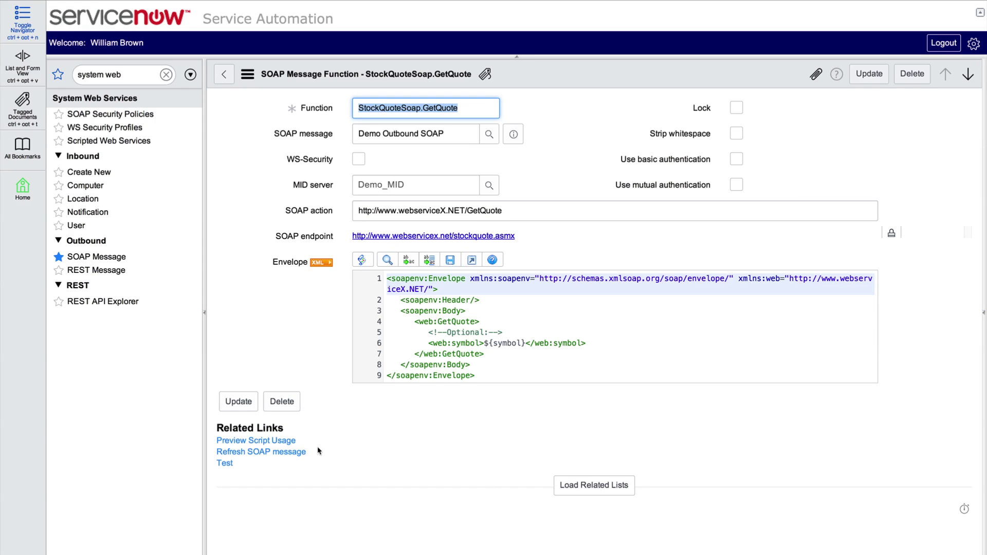
left_click(291, 443)
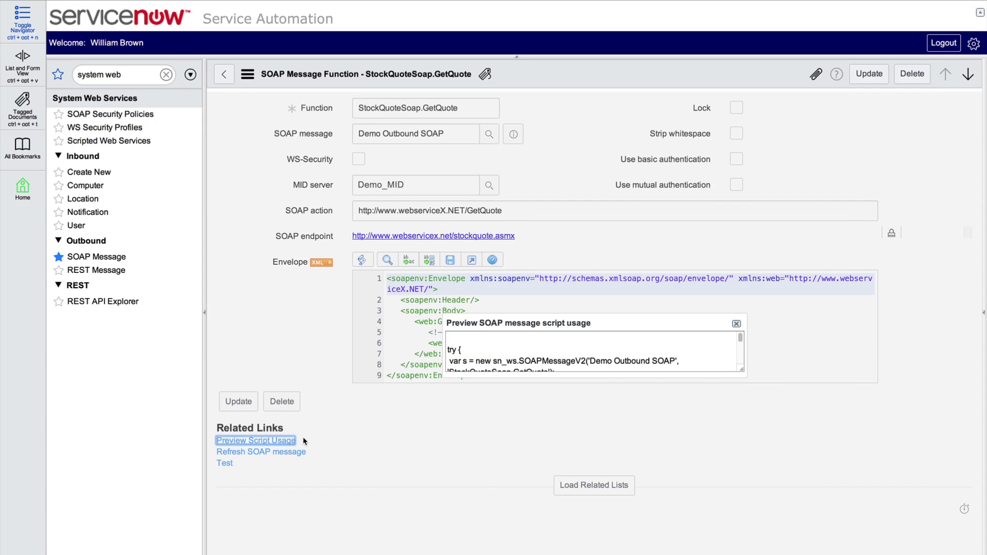
left_click_drag(740, 369, 776, 525)
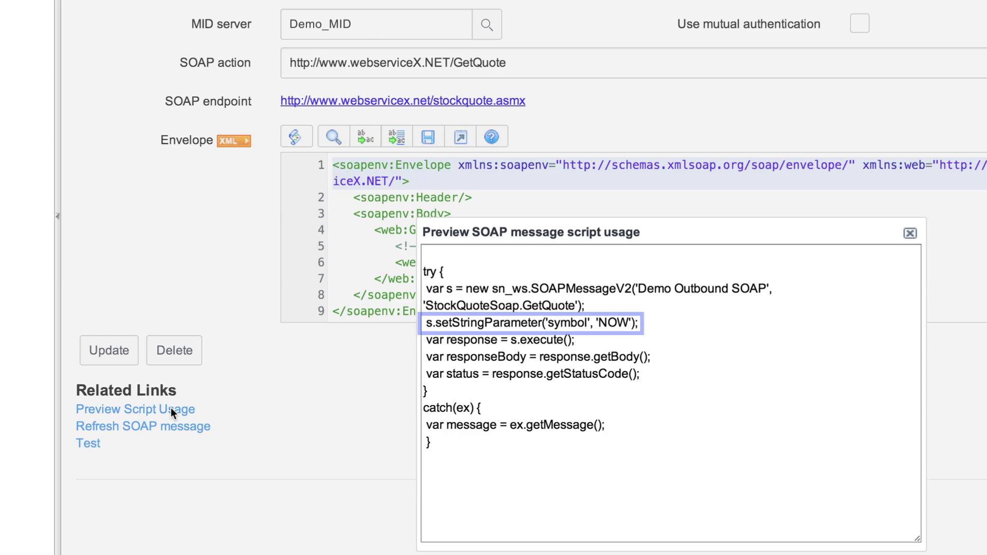
Copy the entire SOAPMessageV2 sample script from the preview
left_click_drag(435, 442, 374, 264)
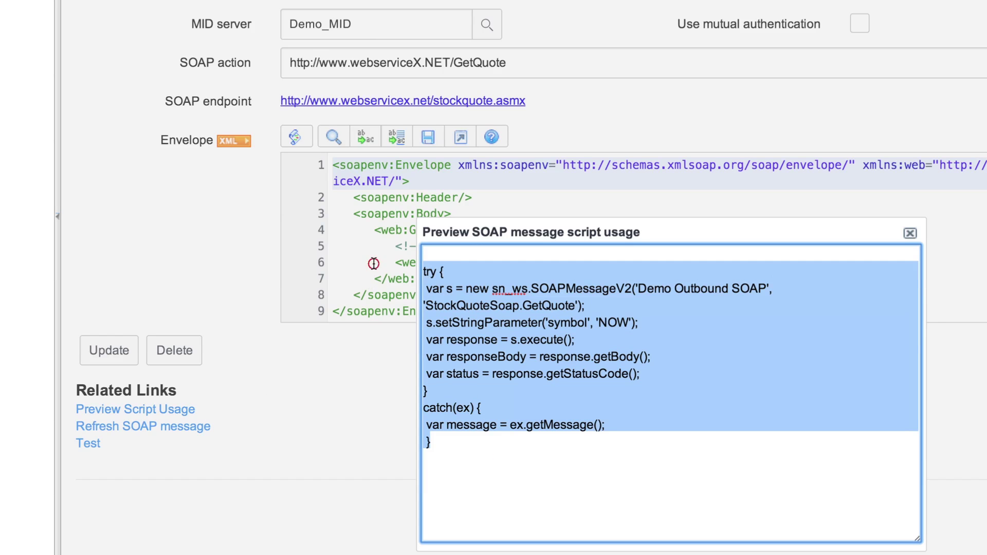
right_click(518, 329)
left_click(539, 334)
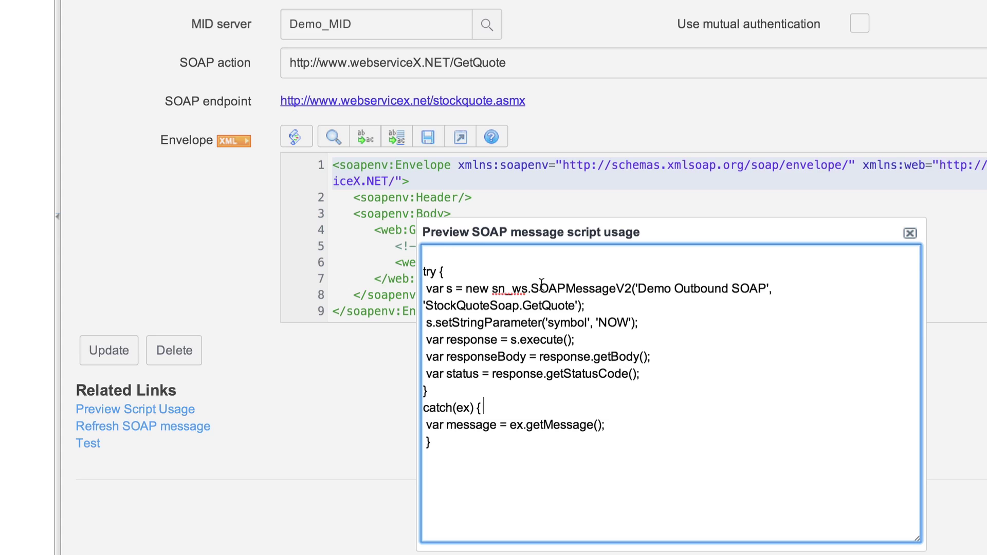
Copy the class name SOAPMessageV2 and switch to the product documentation site
left_click_drag(531, 288, 628, 288)
right_click(628, 287)
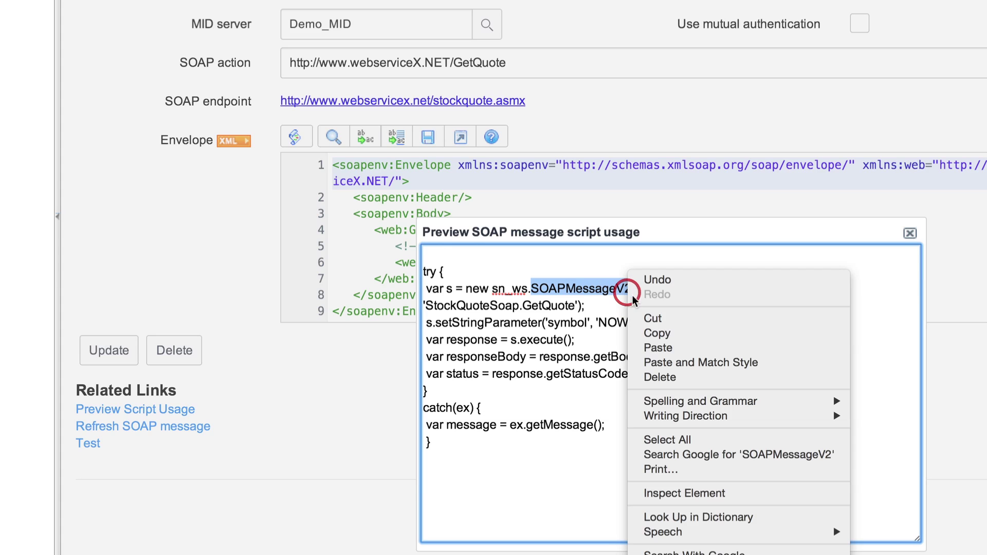
left_click(667, 335)
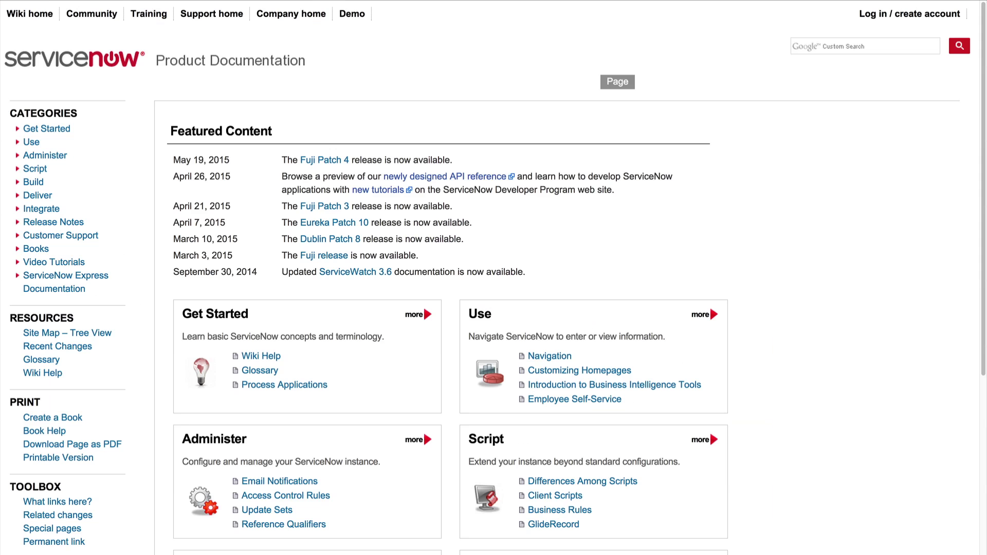
left_click(819, 46)
Paste SOAPMessageV2 into the wiki search and open the SOAPMessageV2 API result
right_click(819, 44)
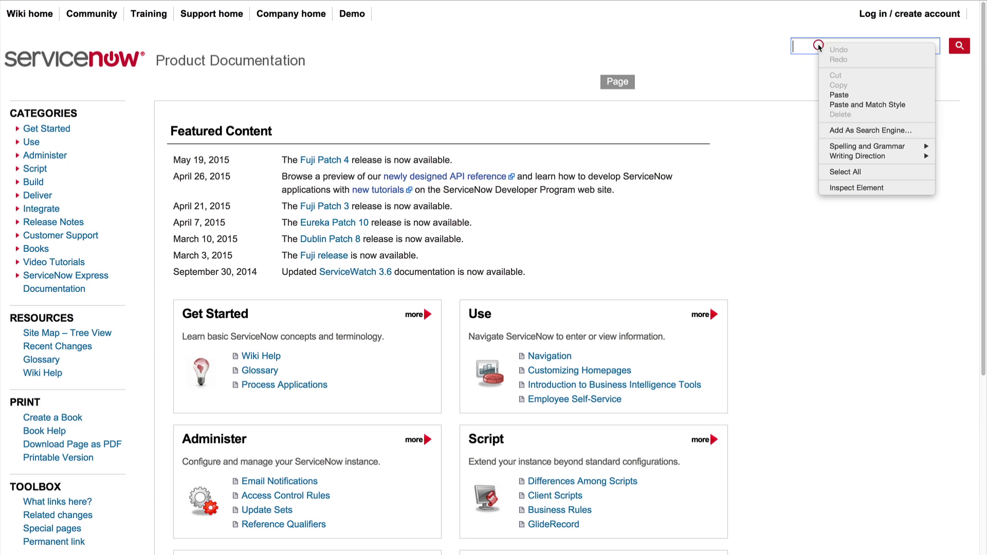
left_click(839, 95)
left_click(960, 46)
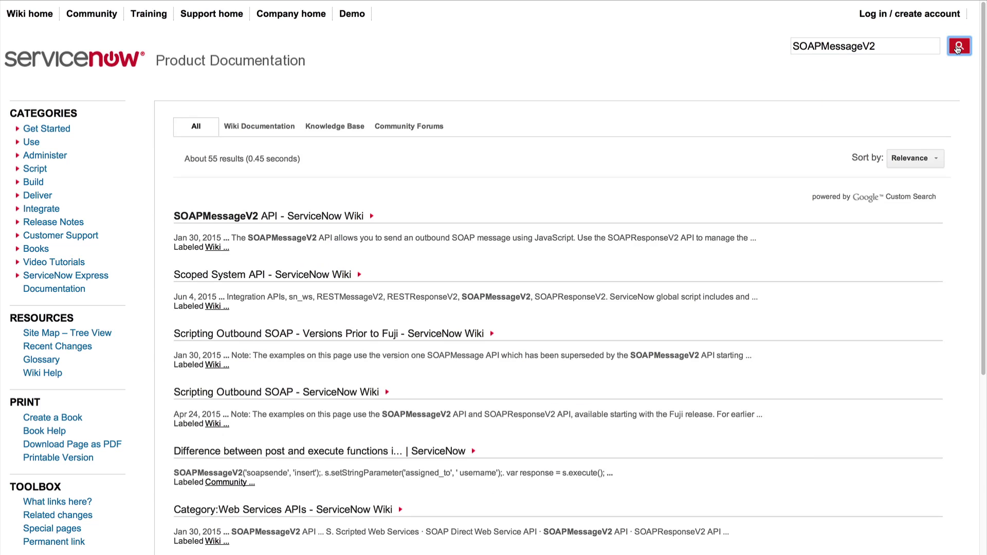
left_click(228, 217)
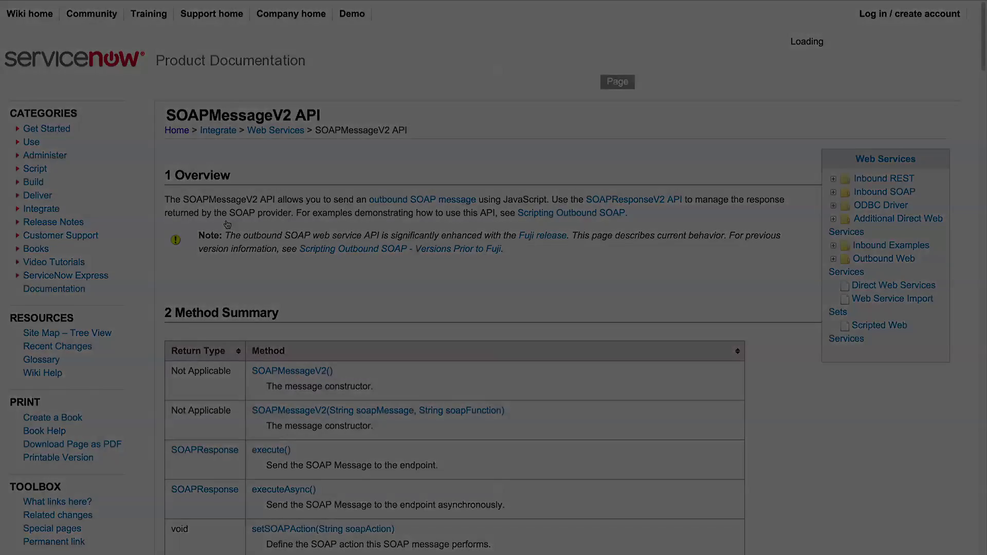